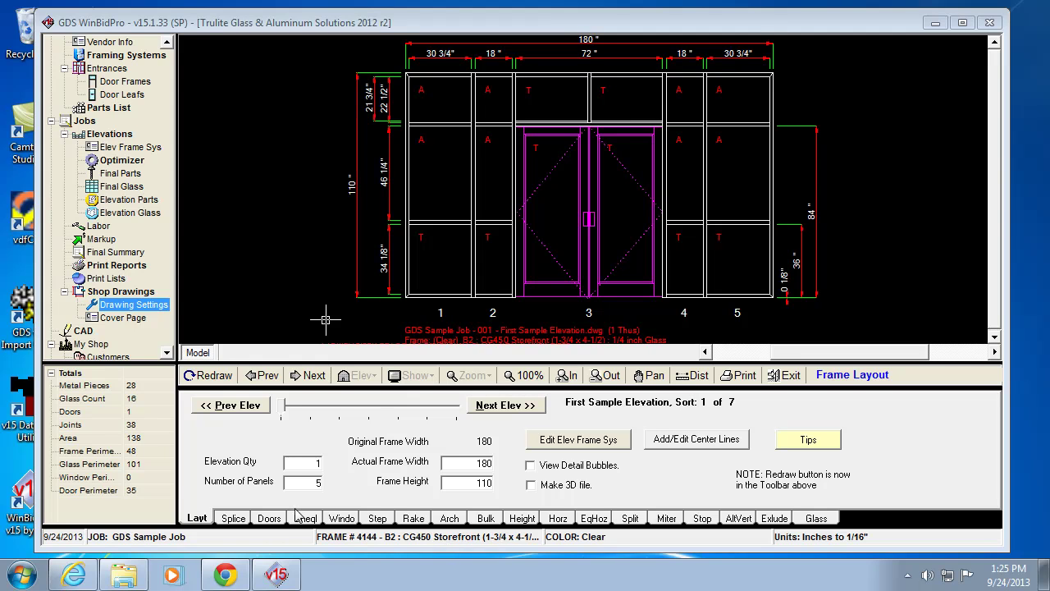
- Open the job's Shop Drawings to show the Multiple Elevations tabs
left_click(106, 293)
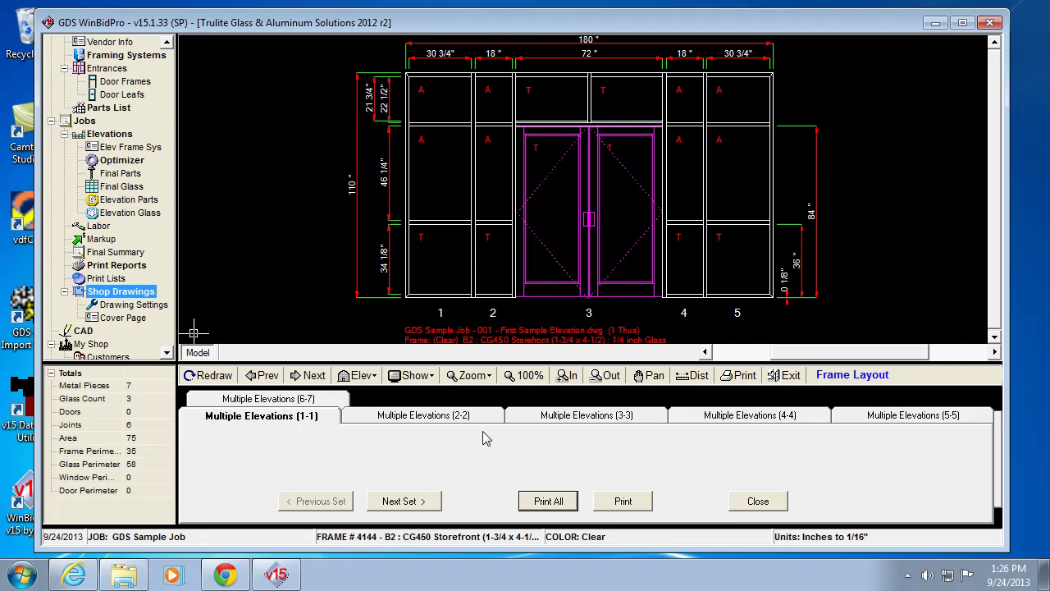
- Preview the Multiple Elevations (2-2), (4-4) and (6-7) shop drawings in turn
left_click(457, 417)
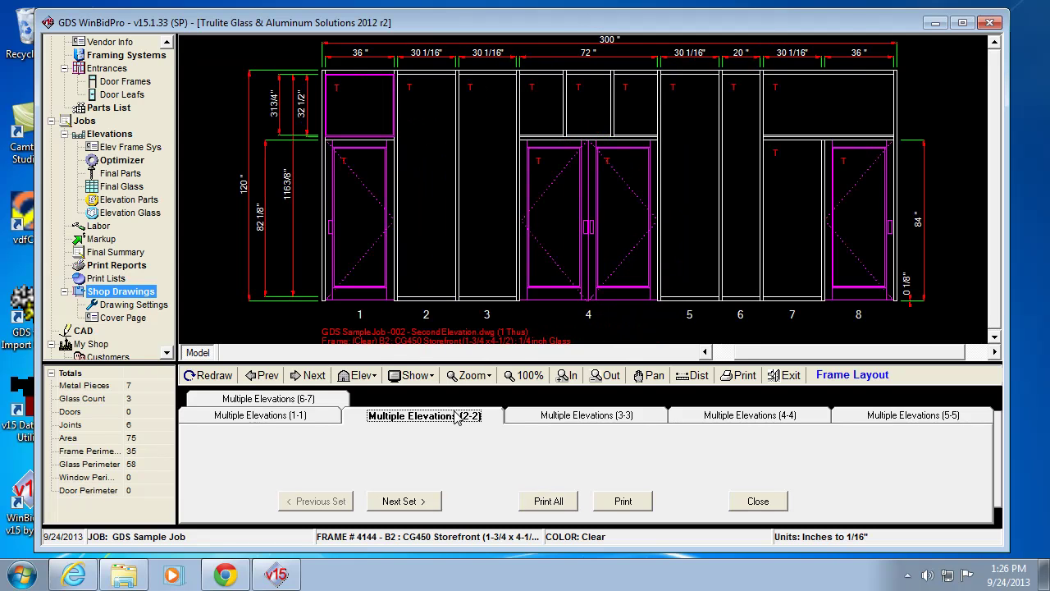
left_click(758, 418)
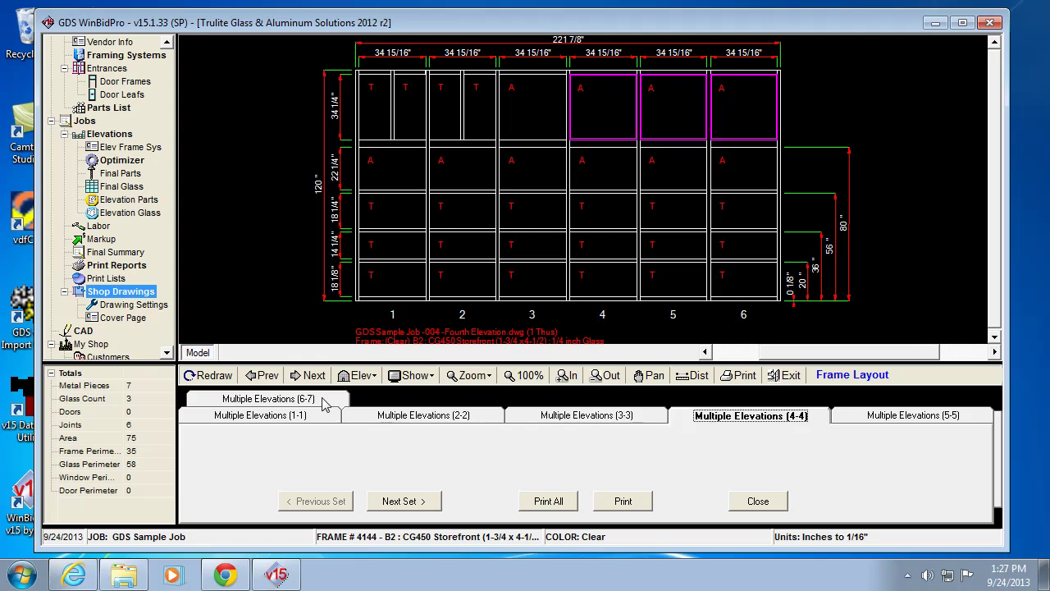
left_click(323, 401)
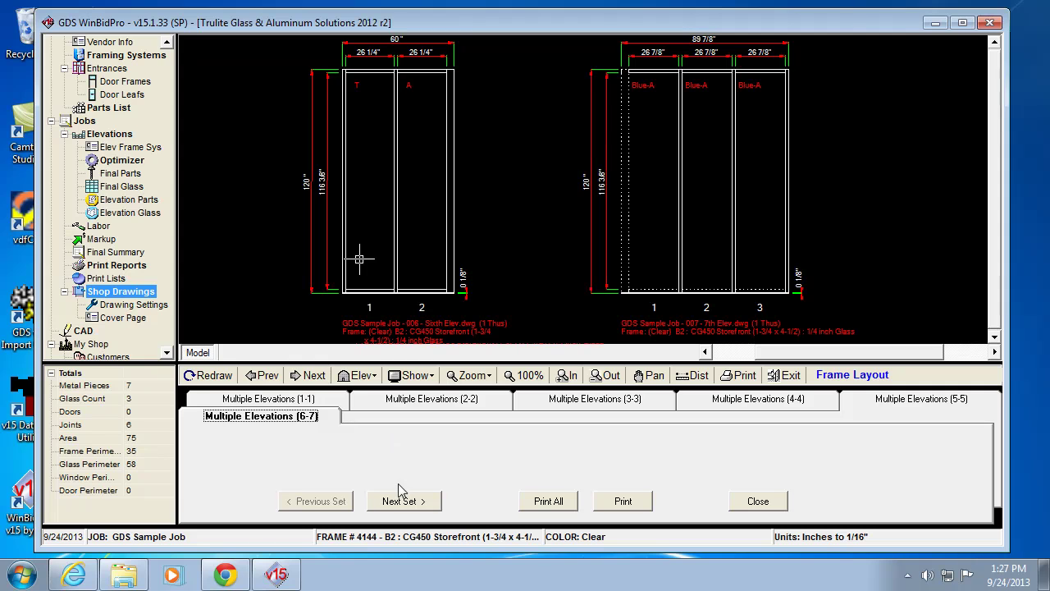
- Advance to the Details(1-6) set and open that drawing in CAD
left_click(409, 502)
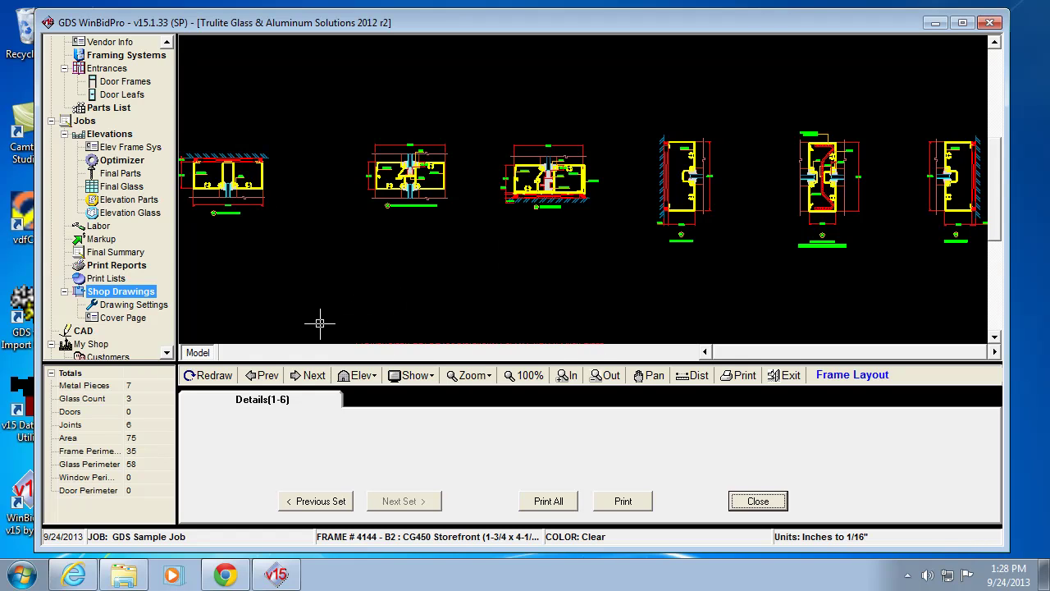
left_click(85, 334)
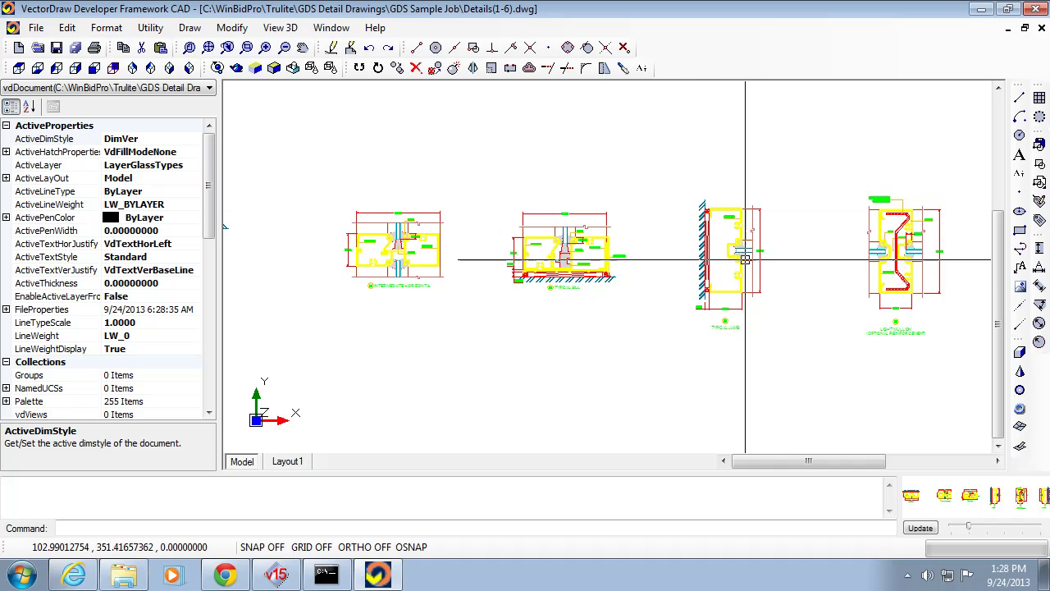
- Zoom out to show all six section details and window-select the first detail insert
scroll(780, 263, "down", 1)
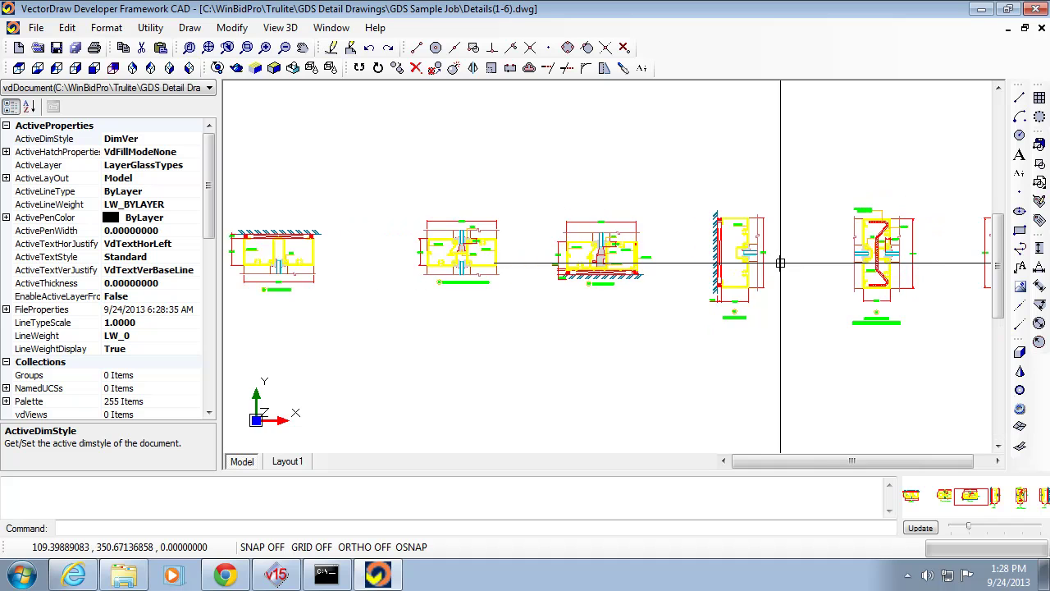
scroll(780, 262, "down", 1)
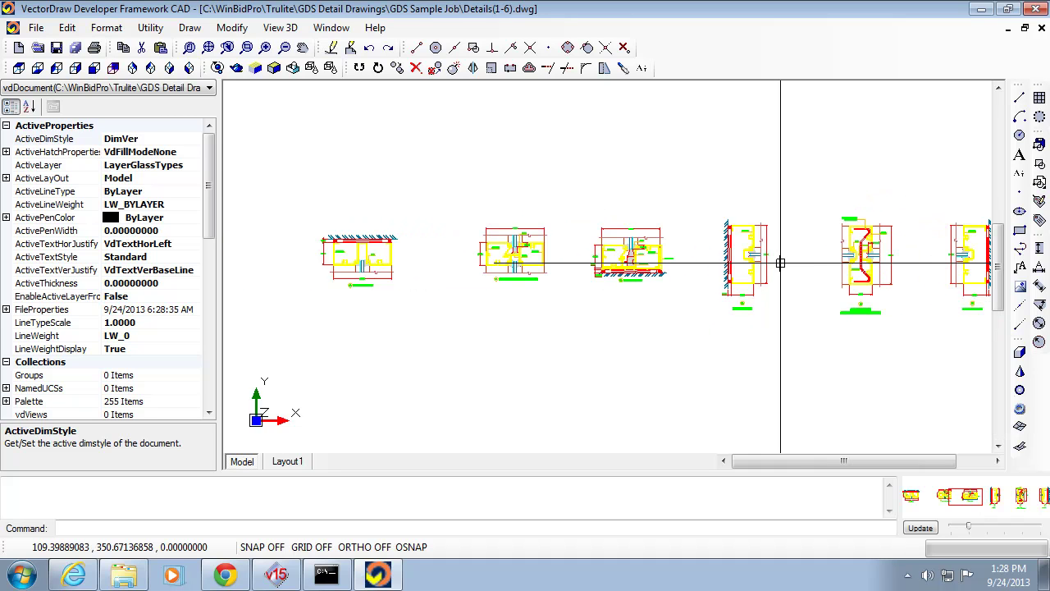
scroll(780, 263, "down", 1)
left_click(781, 262)
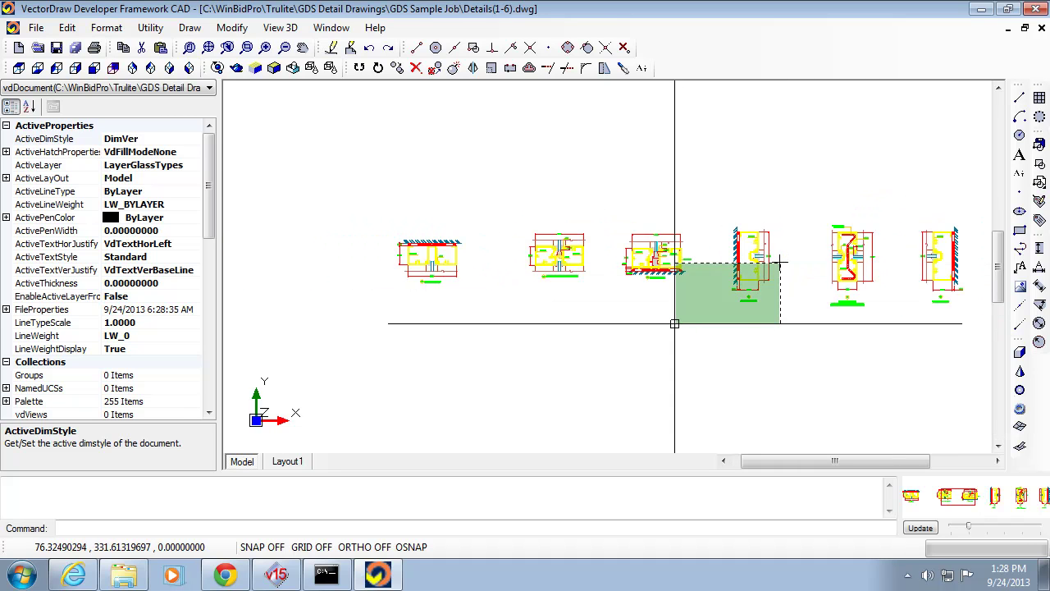
left_click(731, 412)
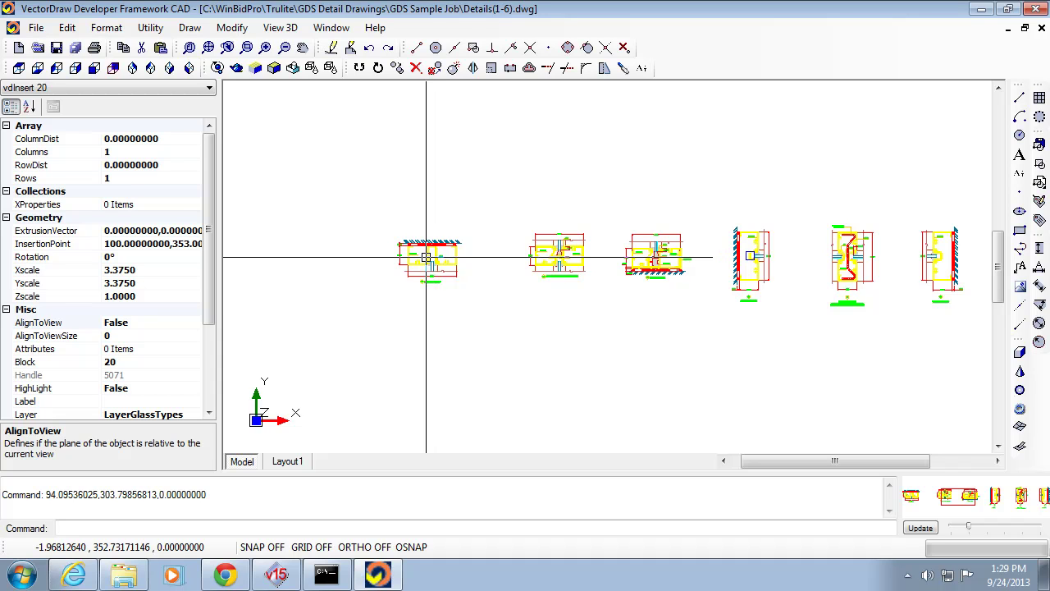
- After cancelling a trial move, move the first horizontal detail to the top left
left_click(432, 257)
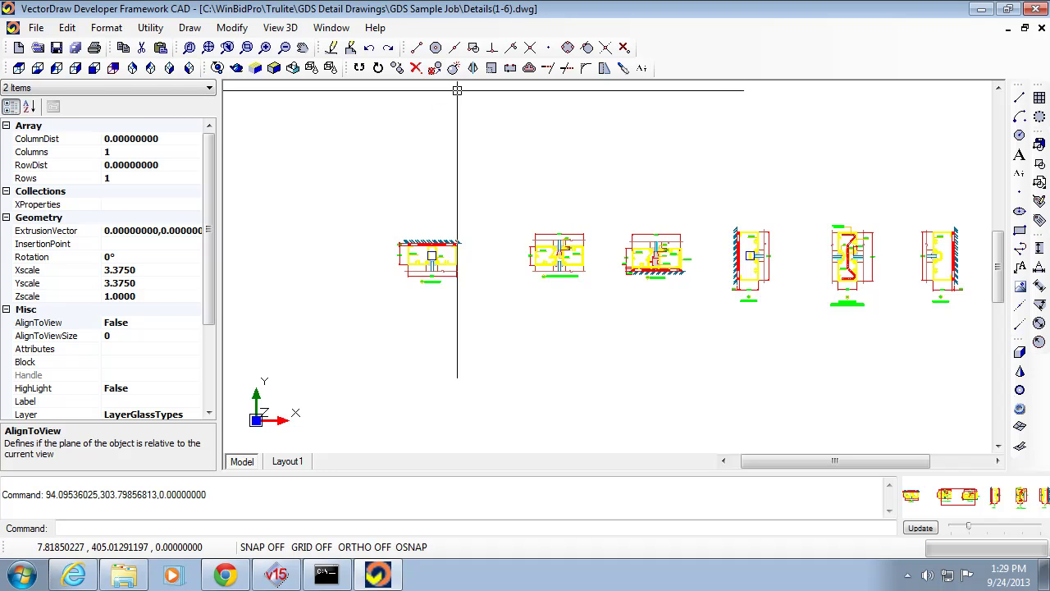
left_click(436, 72)
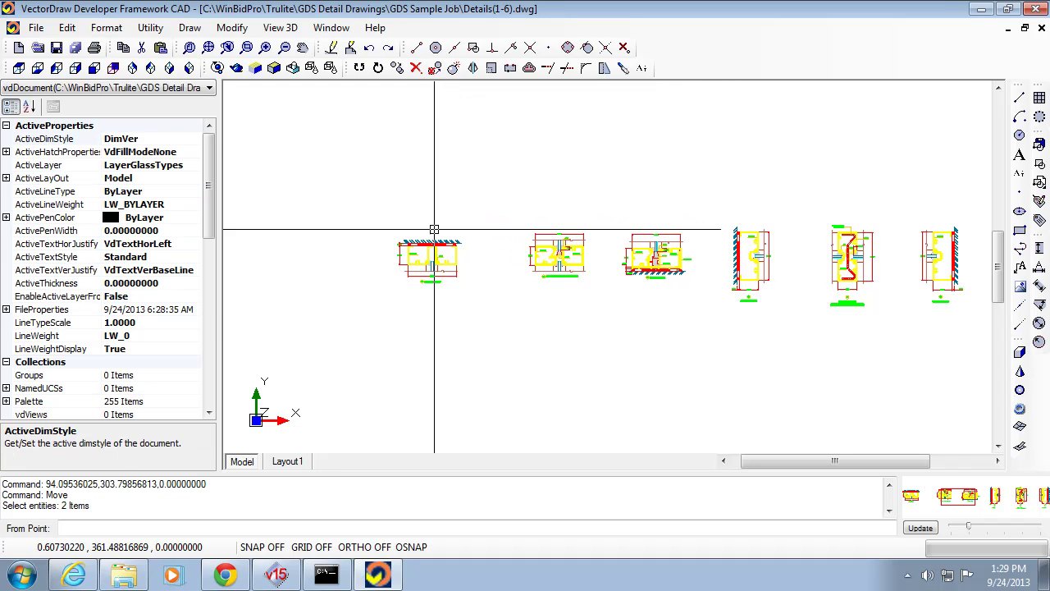
left_click(432, 259)
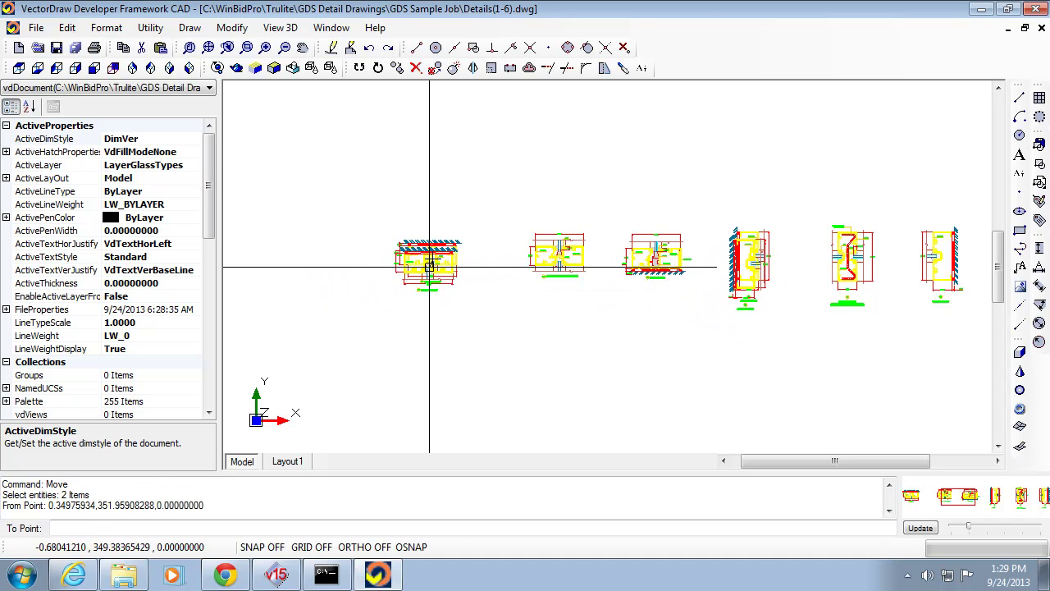
key("Escape")
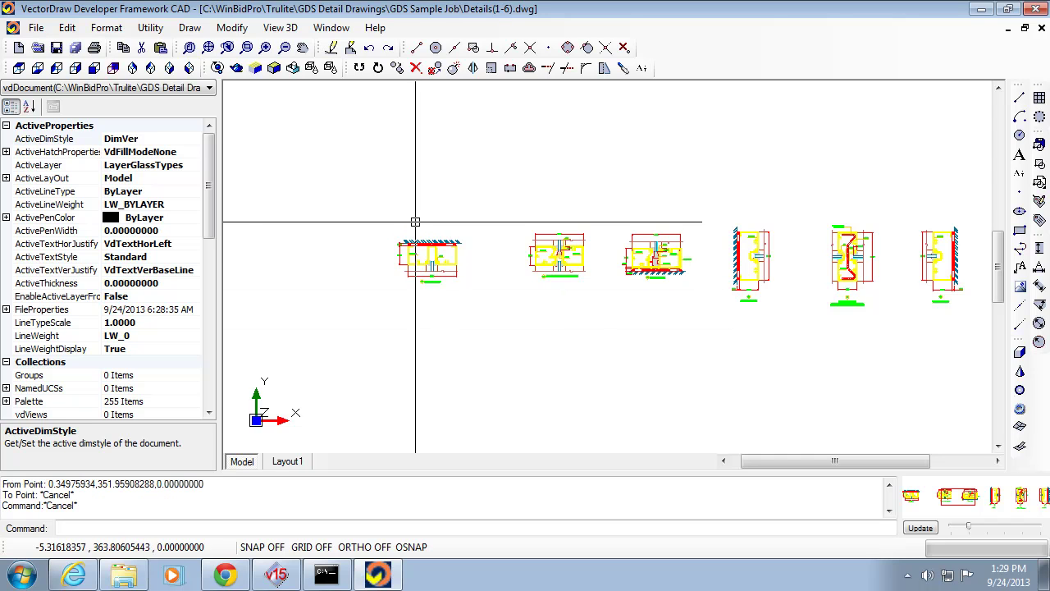
left_click(423, 261)
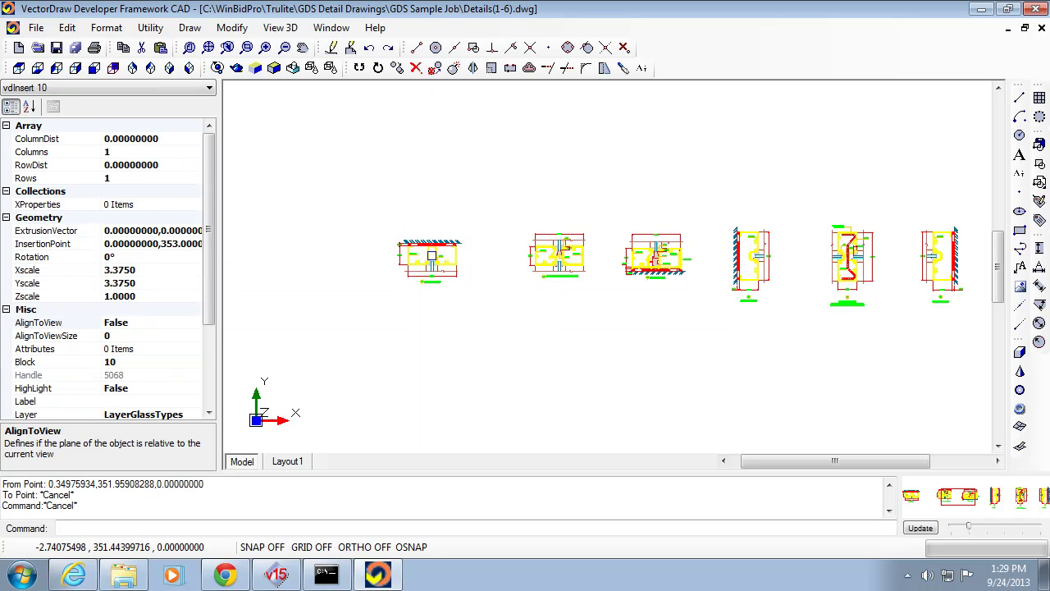
left_click(435, 71)
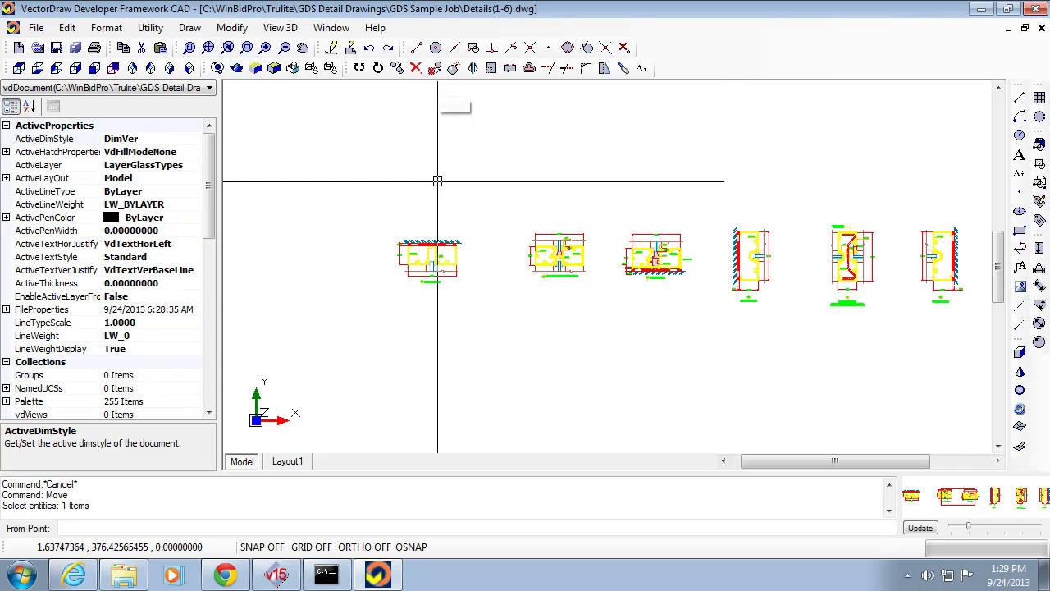
left_click(437, 265)
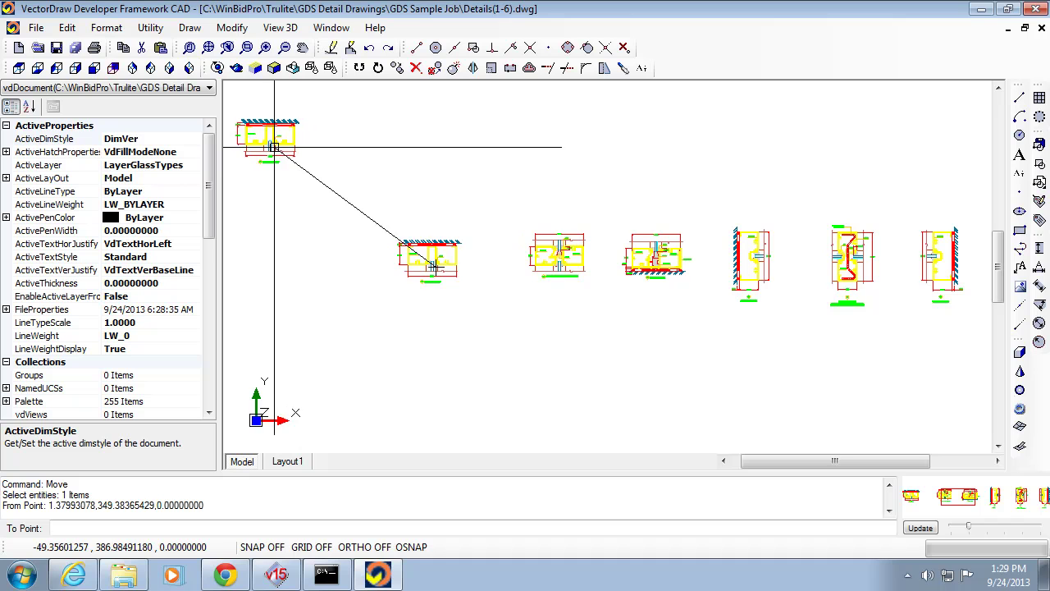
left_click(271, 147)
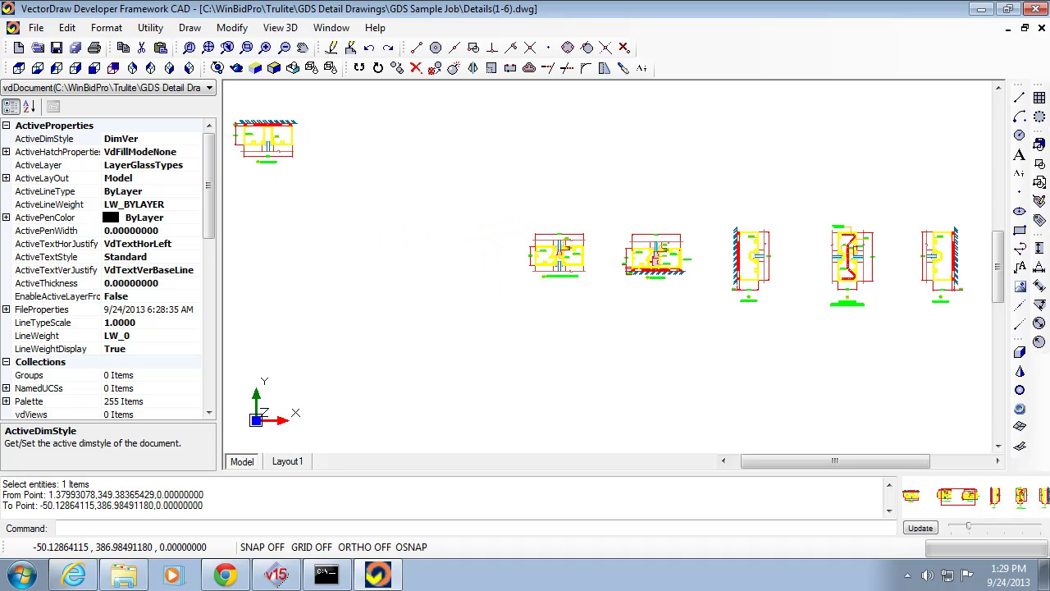
- Stack the second and third horizontal details below it in the left column
left_click(557, 263)
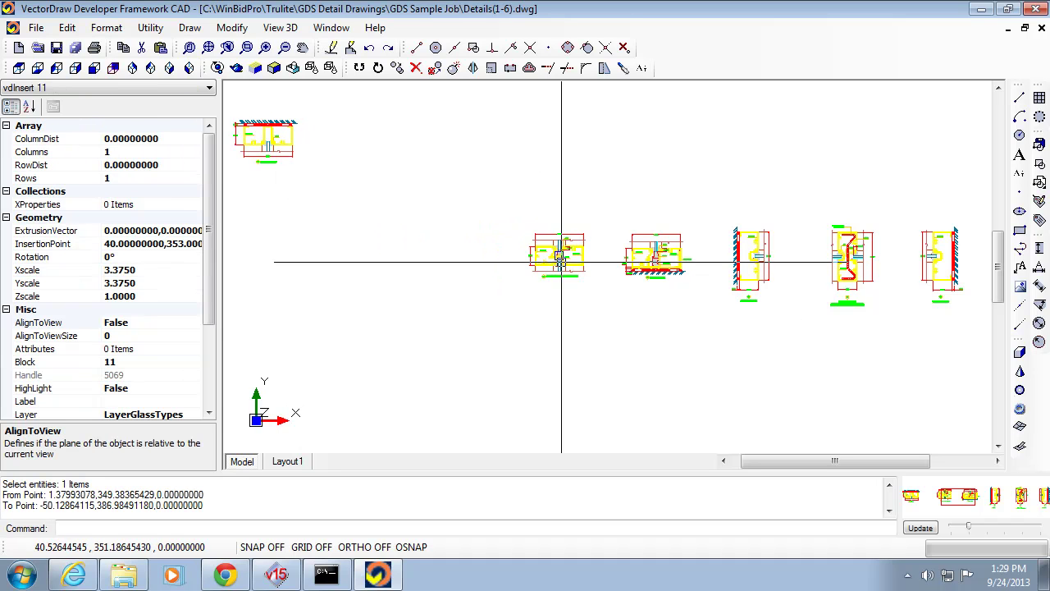
key("Return")
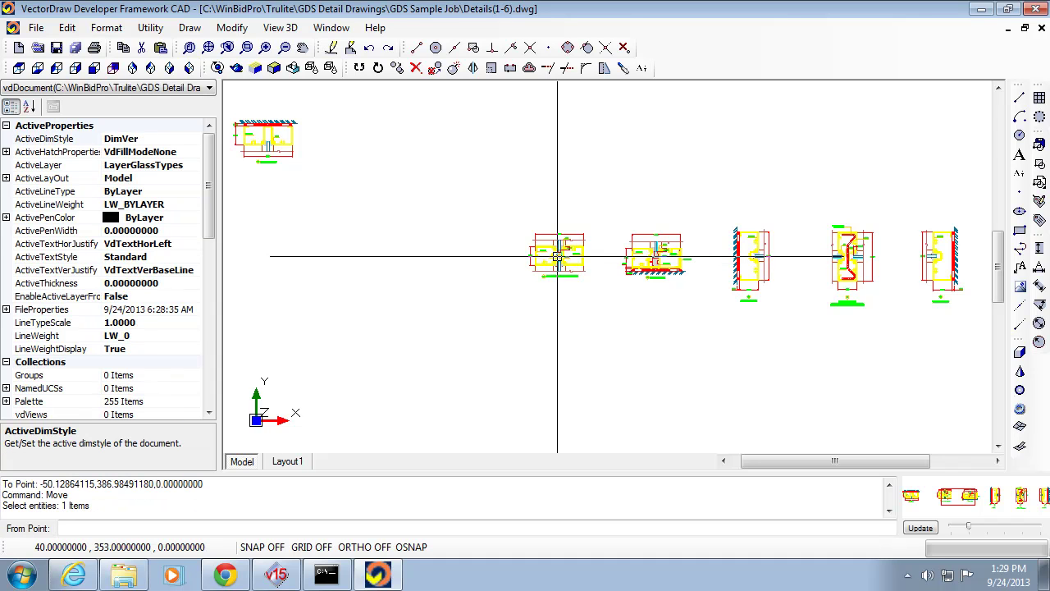
left_click(557, 256)
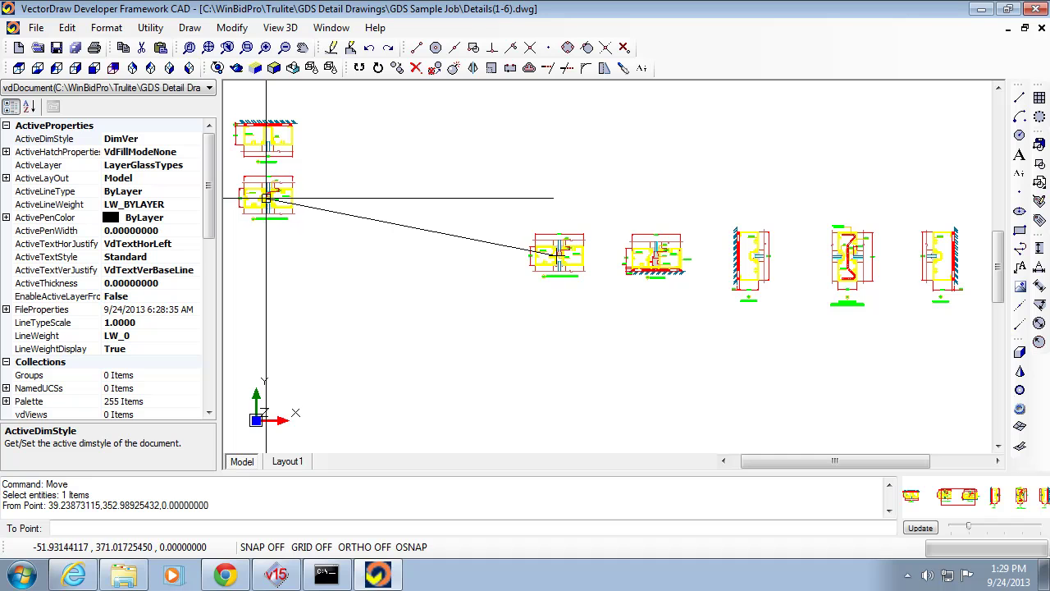
left_click(265, 215)
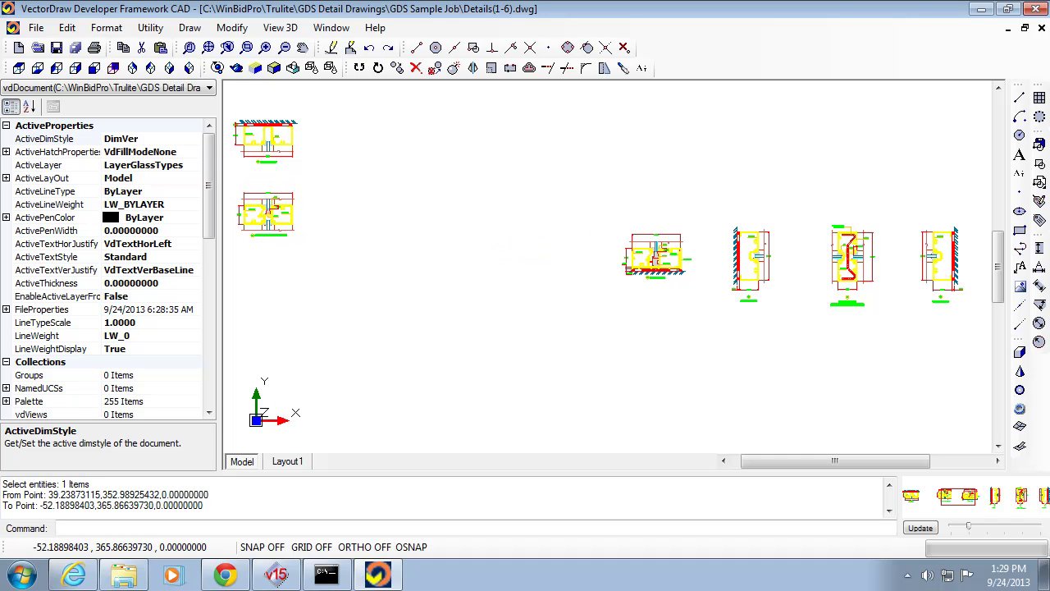
left_click(661, 259)
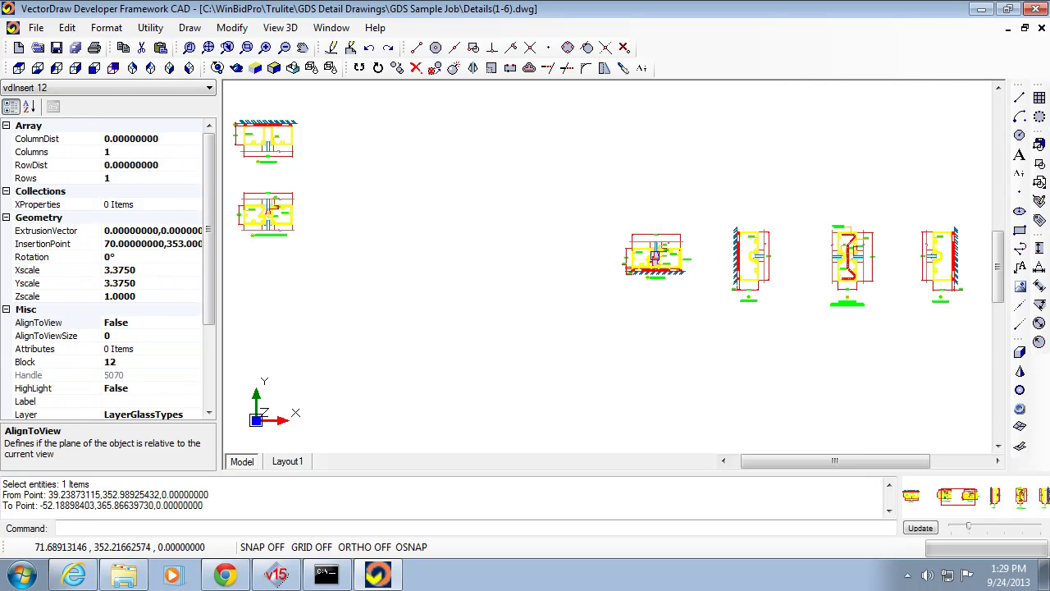
key("Return")
left_click(660, 259)
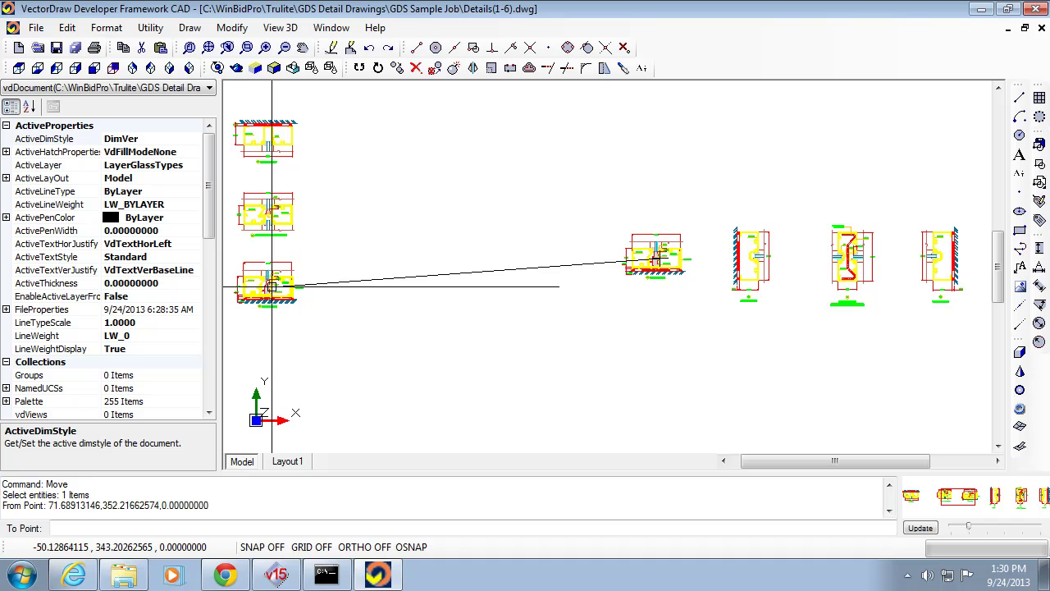
left_click(273, 286)
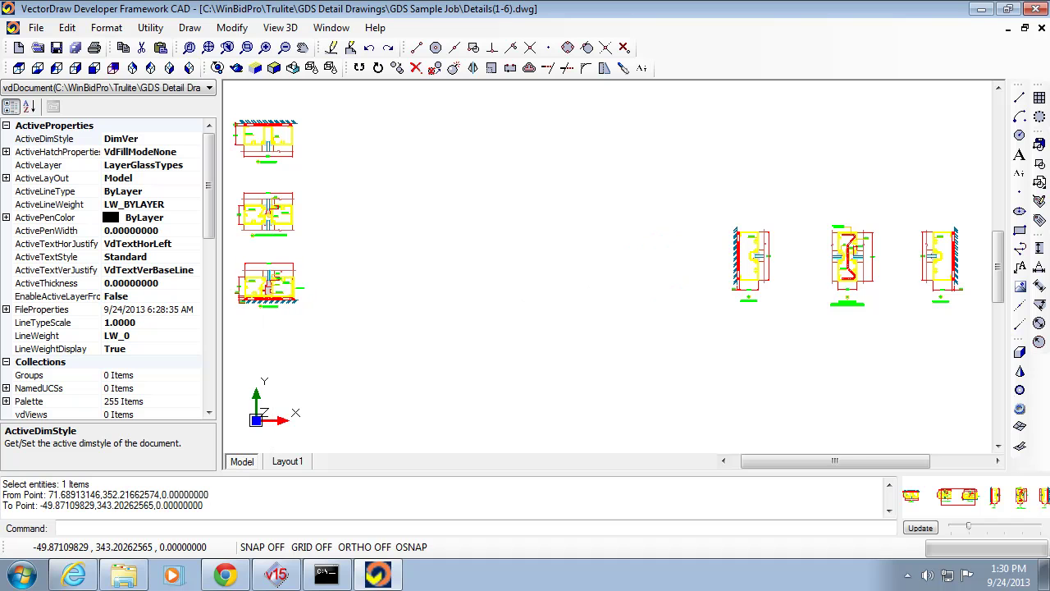
- Move the left, middle and last vertical details into a bottom row, left to right
left_click(749, 255)
key("Return")
left_click(749, 255)
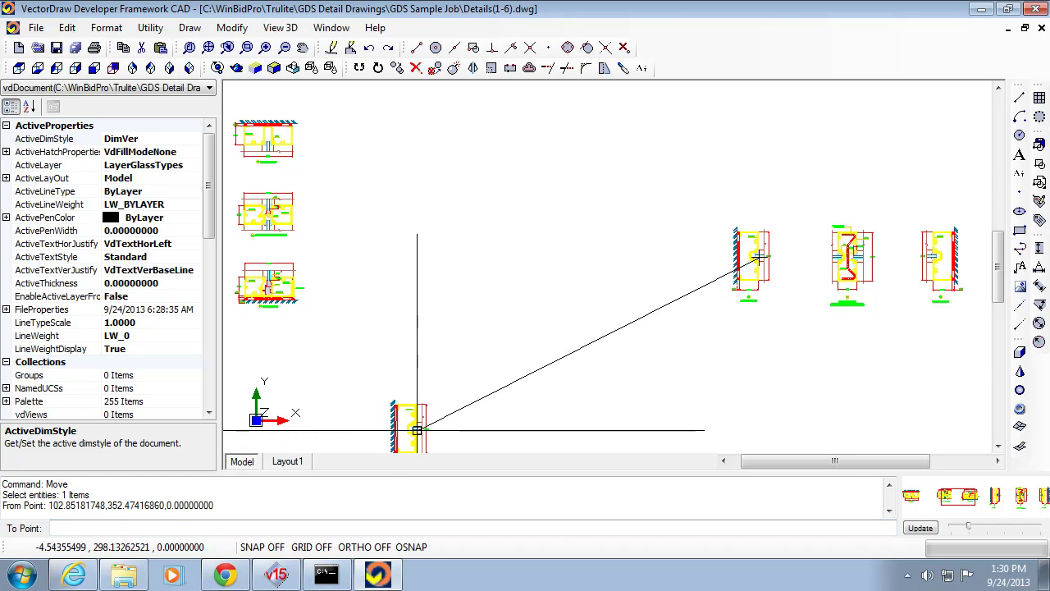
left_click(441, 434)
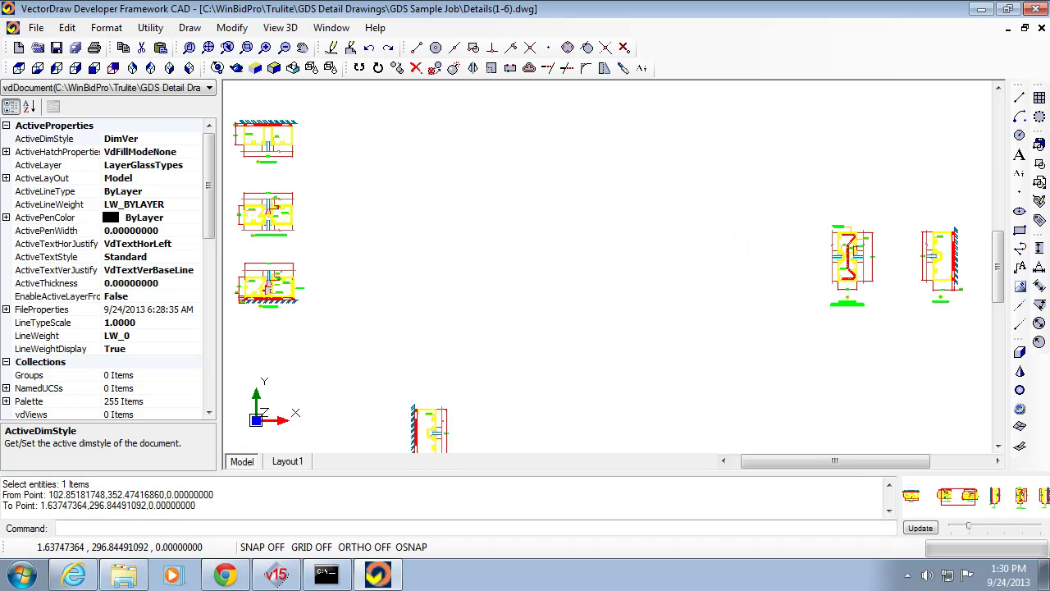
left_click(864, 256)
key("Return")
left_click(864, 255)
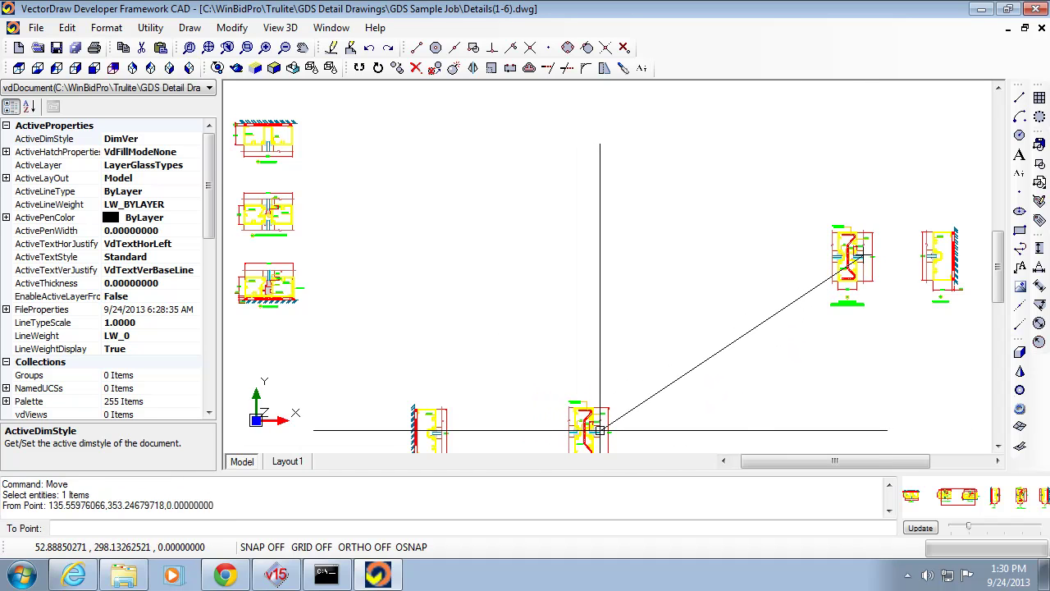
left_click(599, 428)
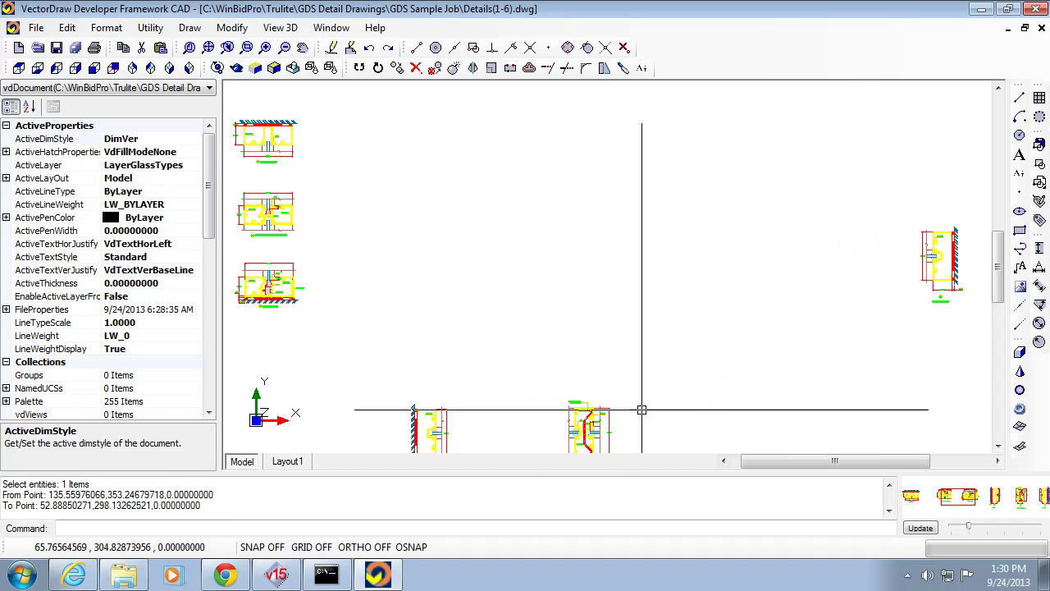
left_click(941, 255)
key("Return")
left_click(942, 253)
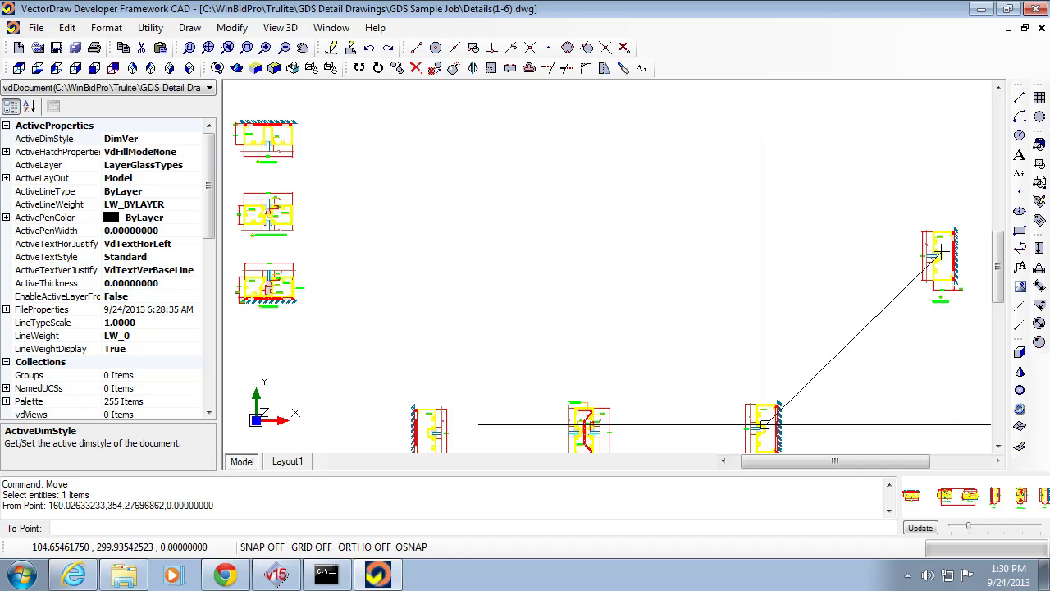
left_click(764, 424)
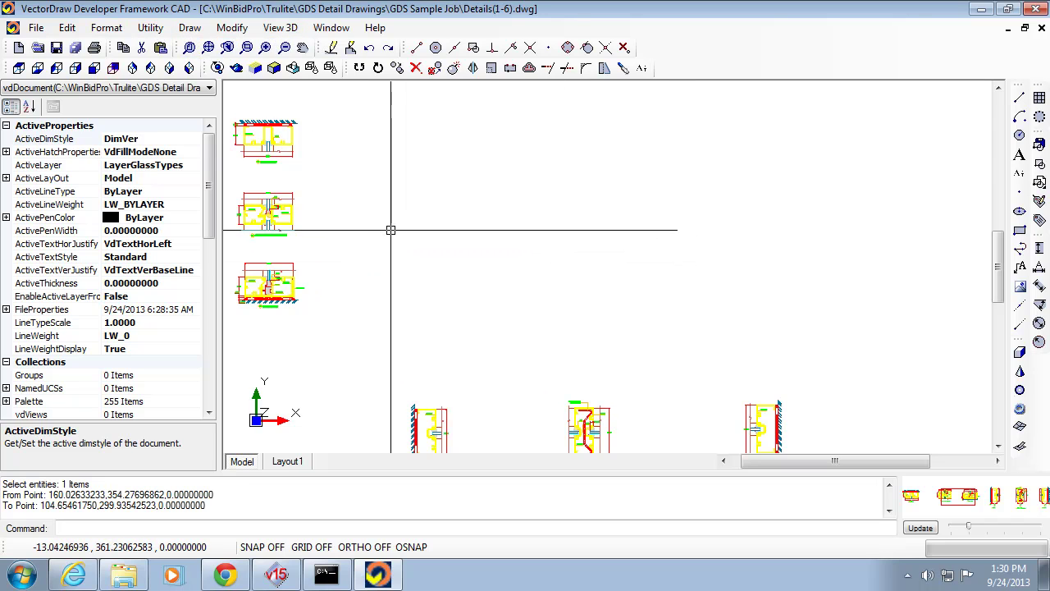
- Pick the Elevation1 block in the Draw menu's Insert Block dialog and confirm
left_click(194, 33)
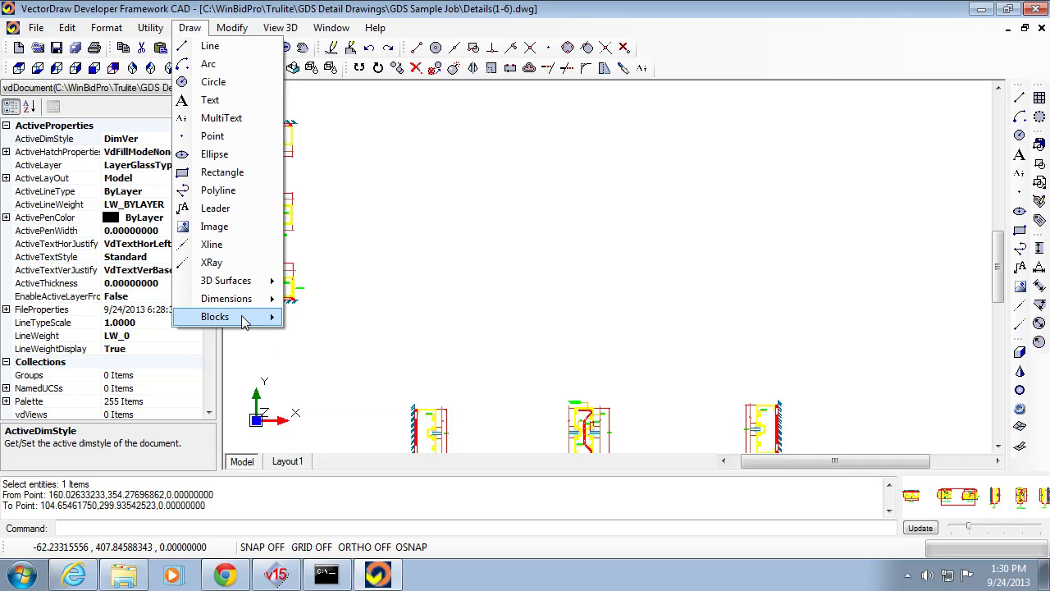
mouse_move(215, 317)
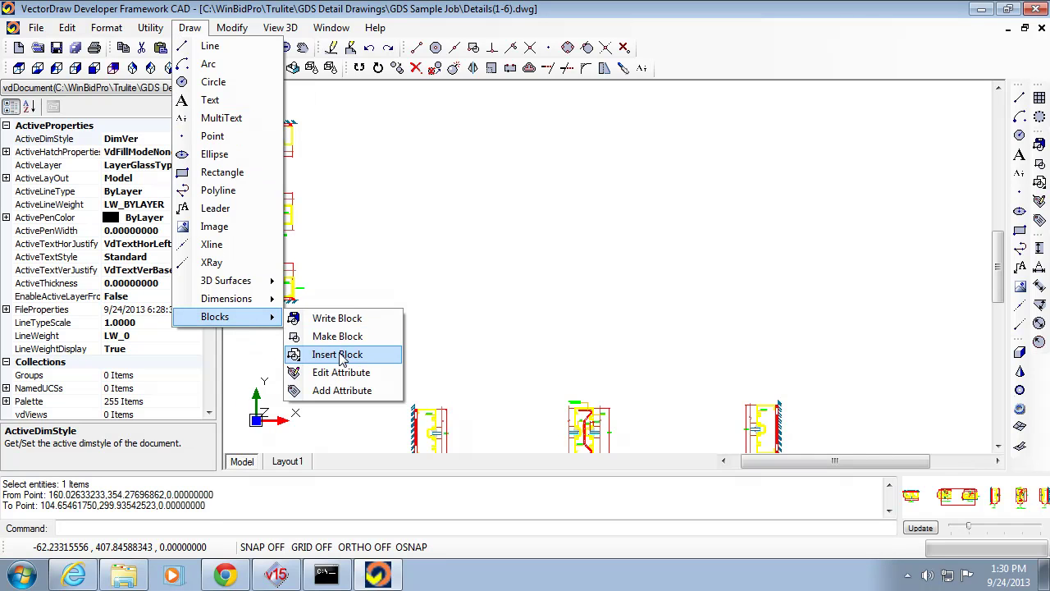
left_click(341, 356)
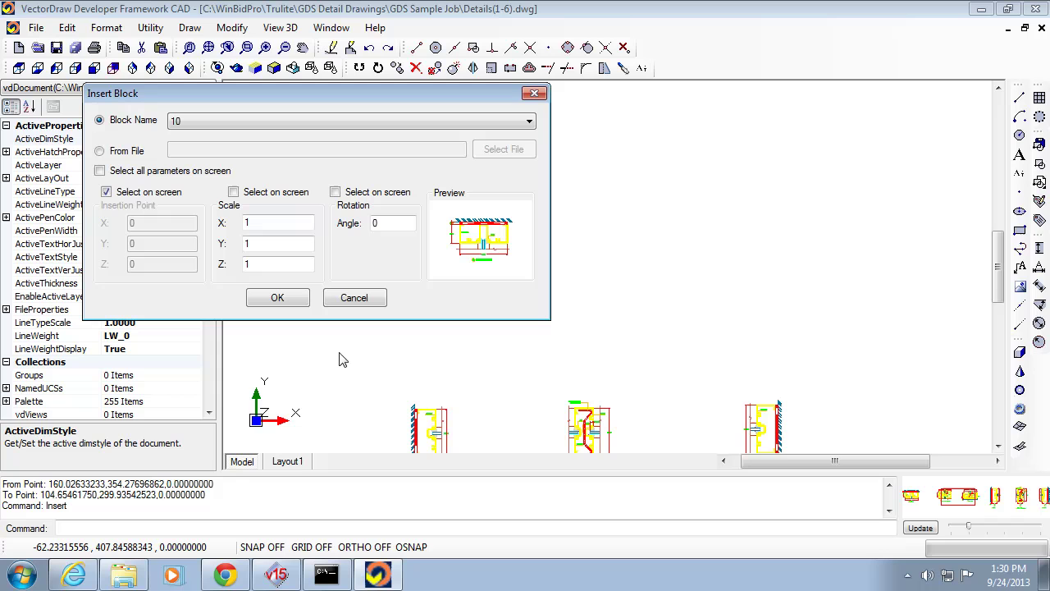
left_click(530, 123)
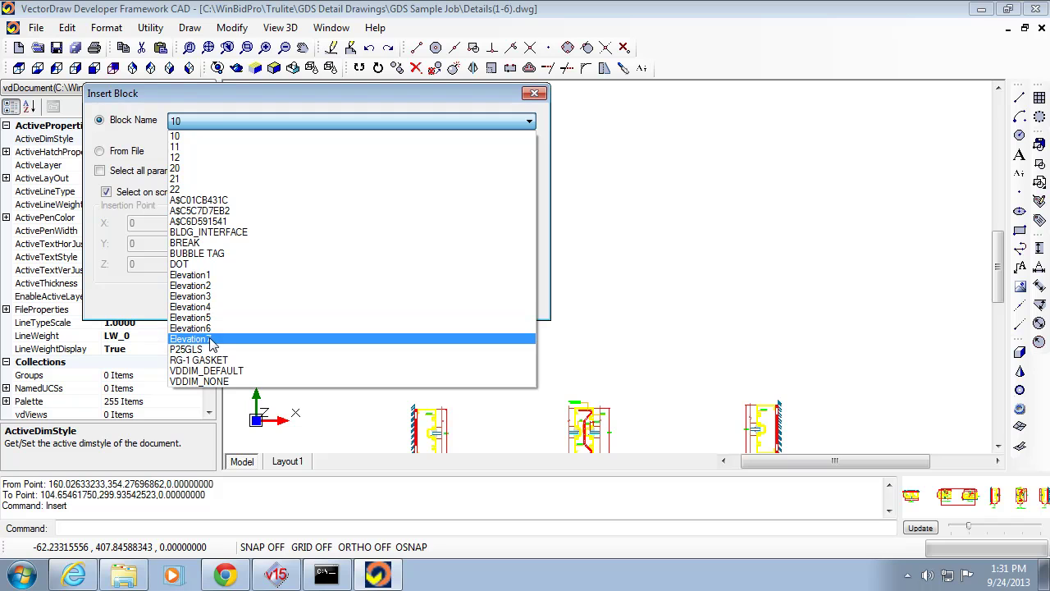
left_click(203, 274)
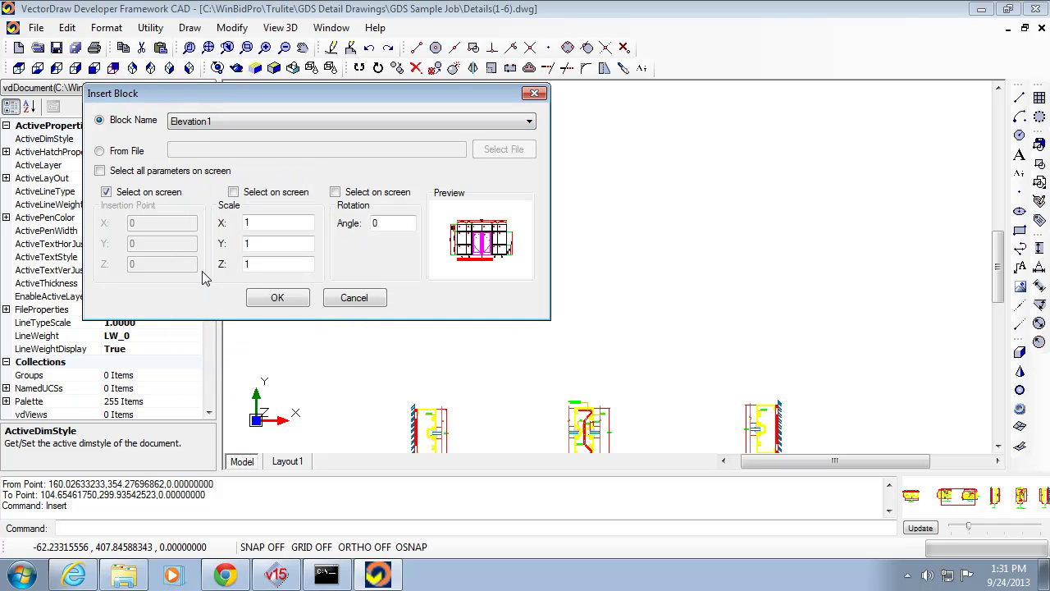
left_click(278, 298)
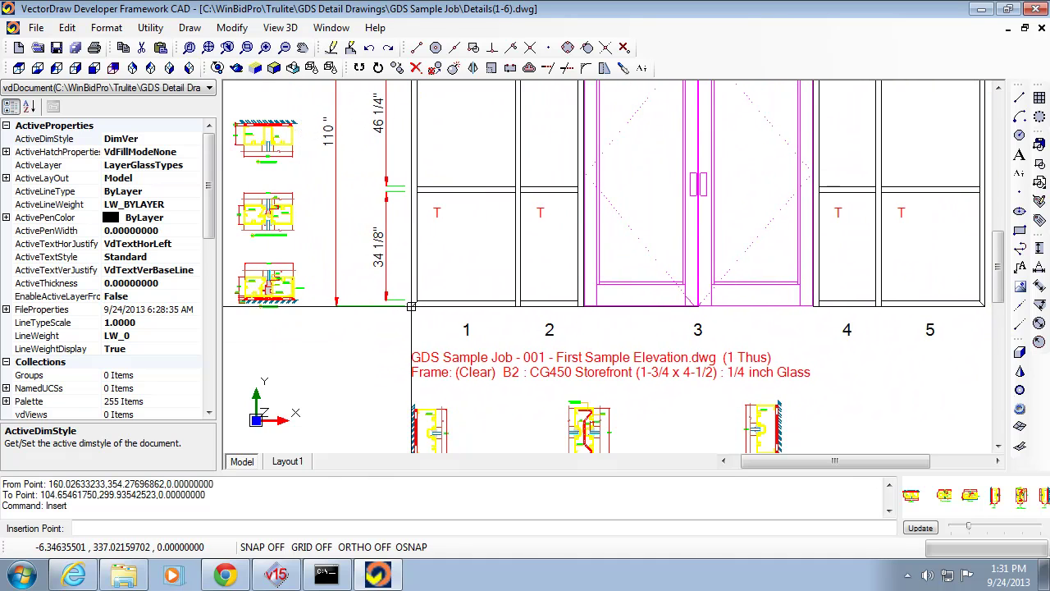
- Place the Elevation1 block in the open space beside the detail column
left_click(411, 307)
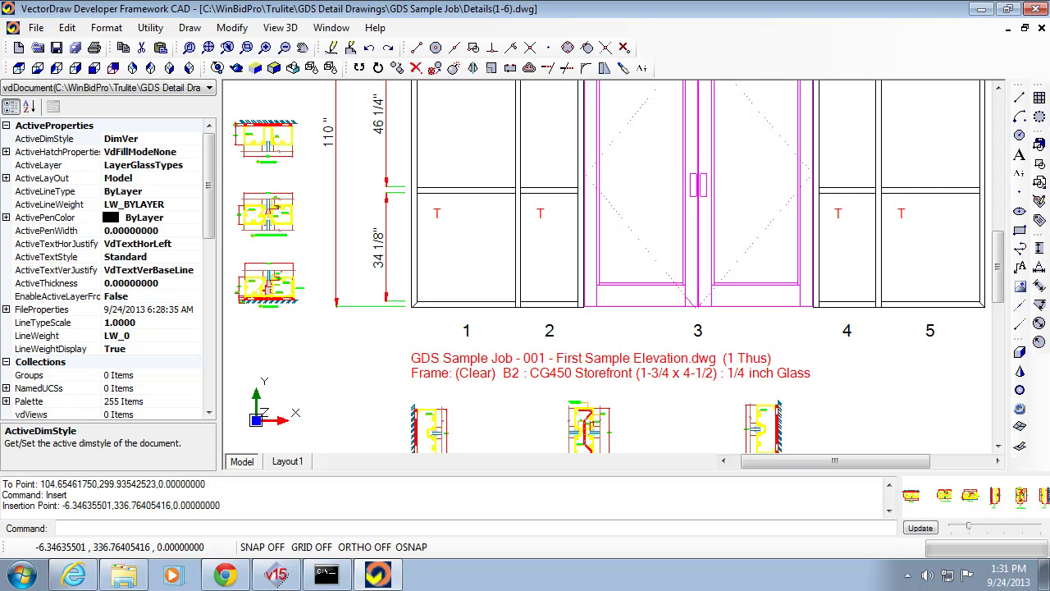
scroll(337, 334, "up", 1)
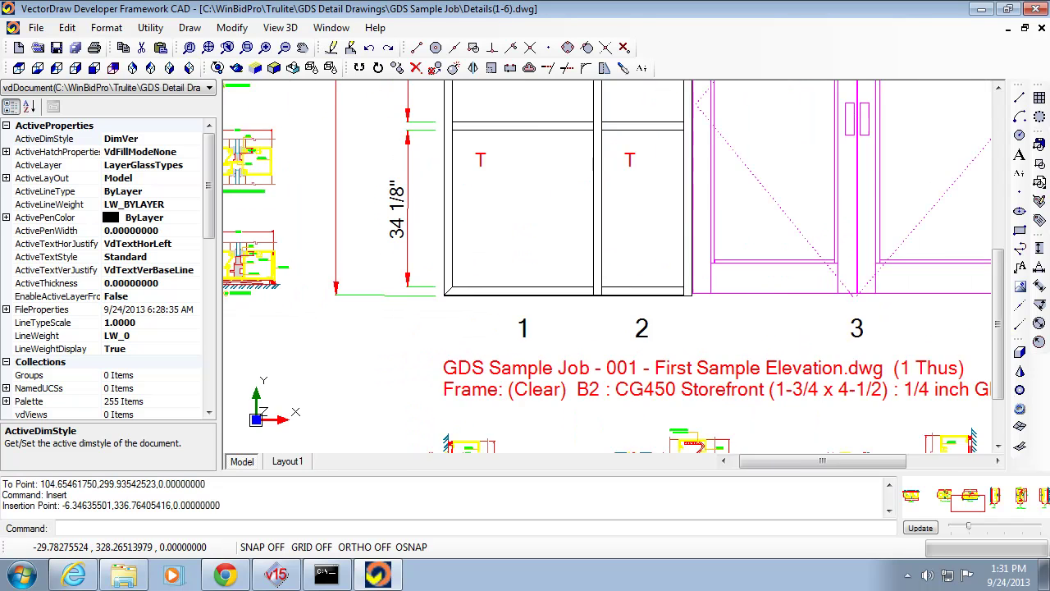
scroll(338, 334, "down", 3)
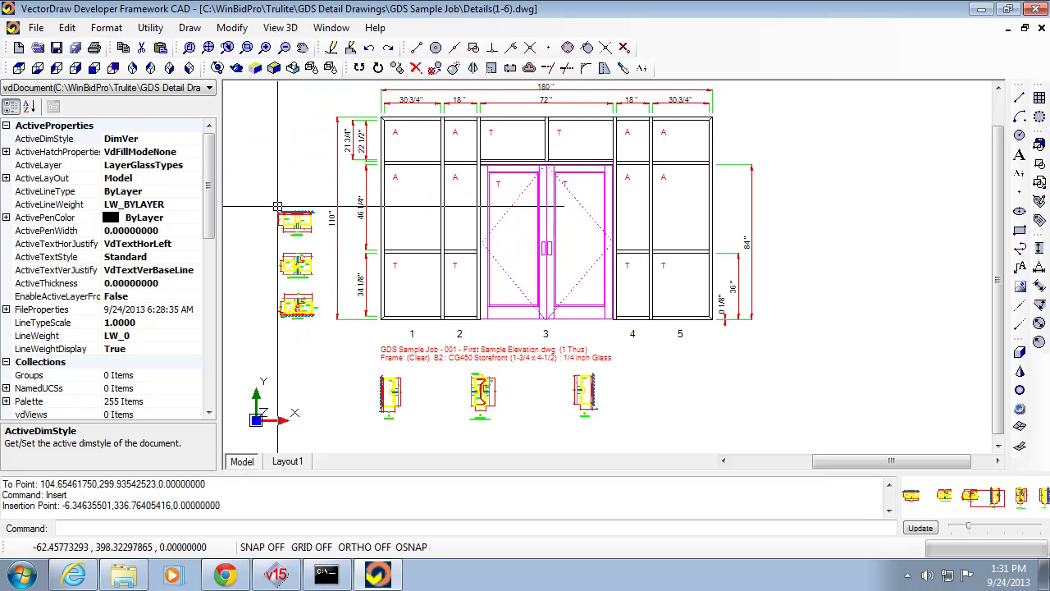
left_click(296, 223)
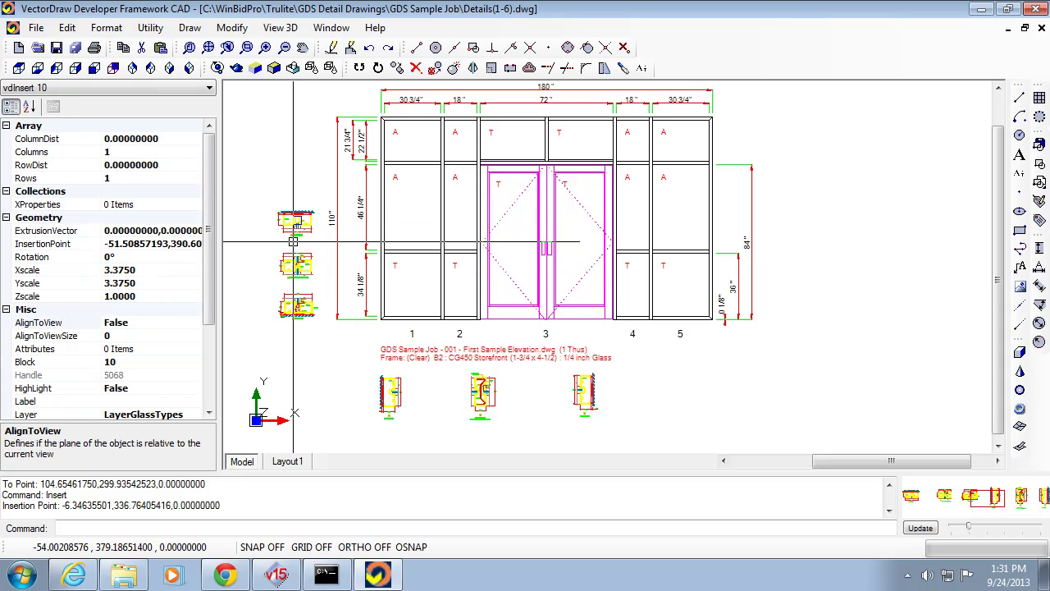
left_click(235, 29)
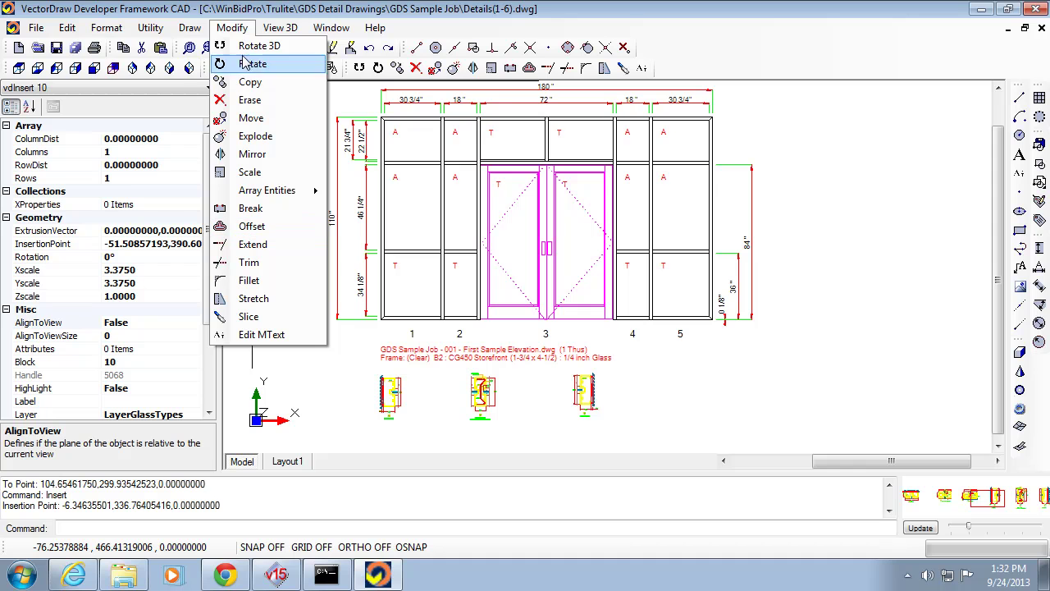